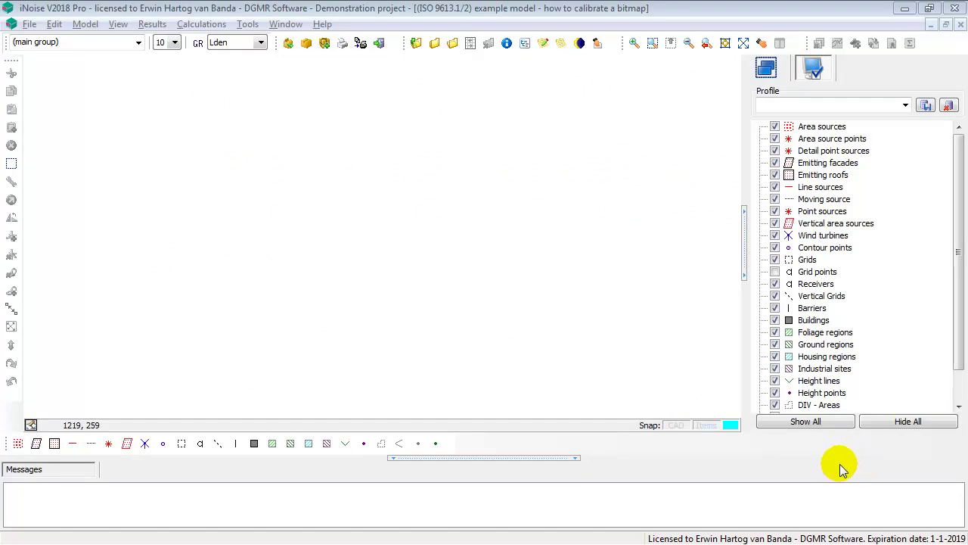
# Step: Add Example.jpg as a background map using the Background maps file type filter
pyautogui.click(119, 25)
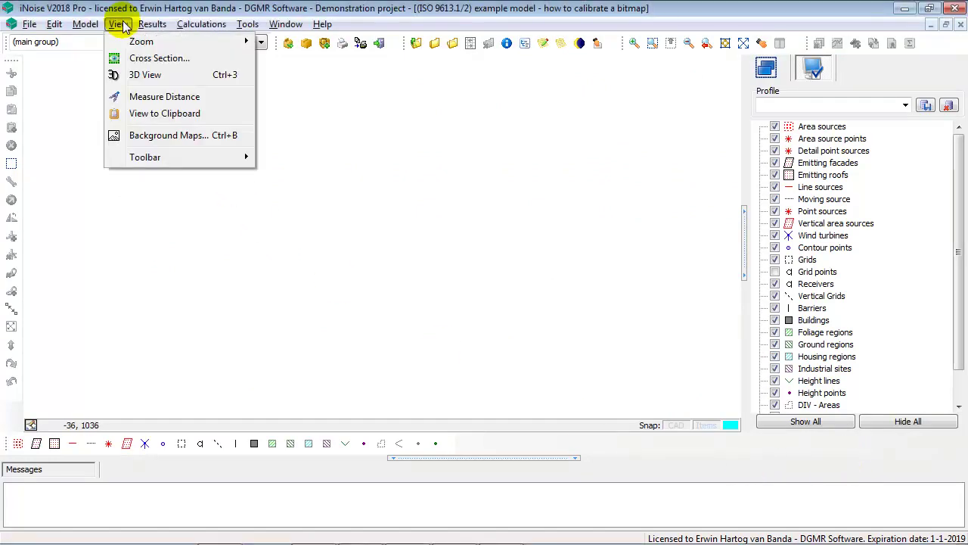
pyautogui.click(172, 142)
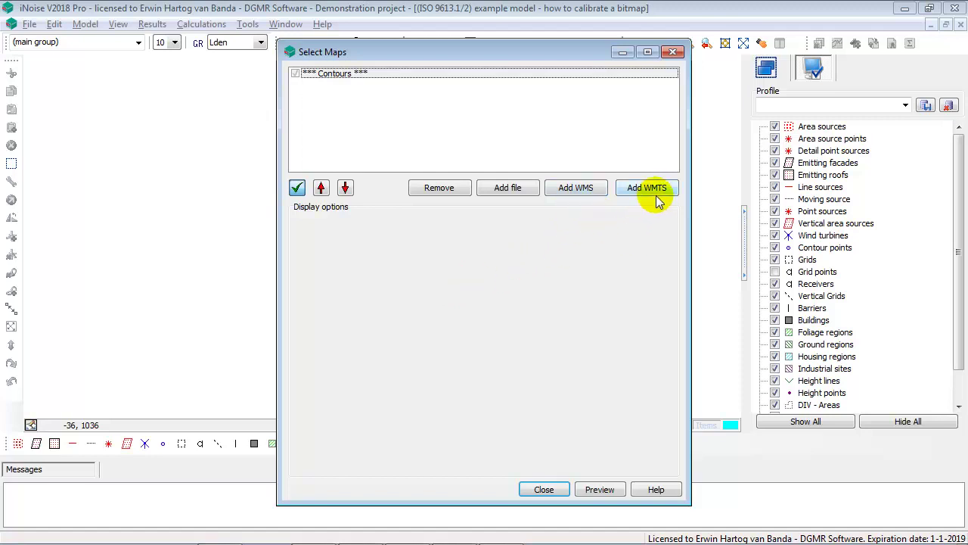
pyautogui.click(511, 191)
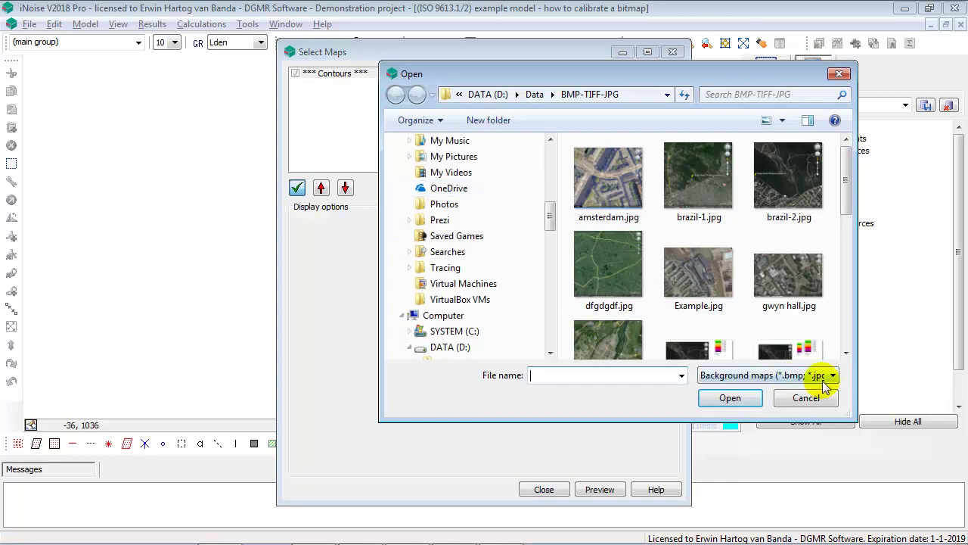
pyautogui.click(826, 377)
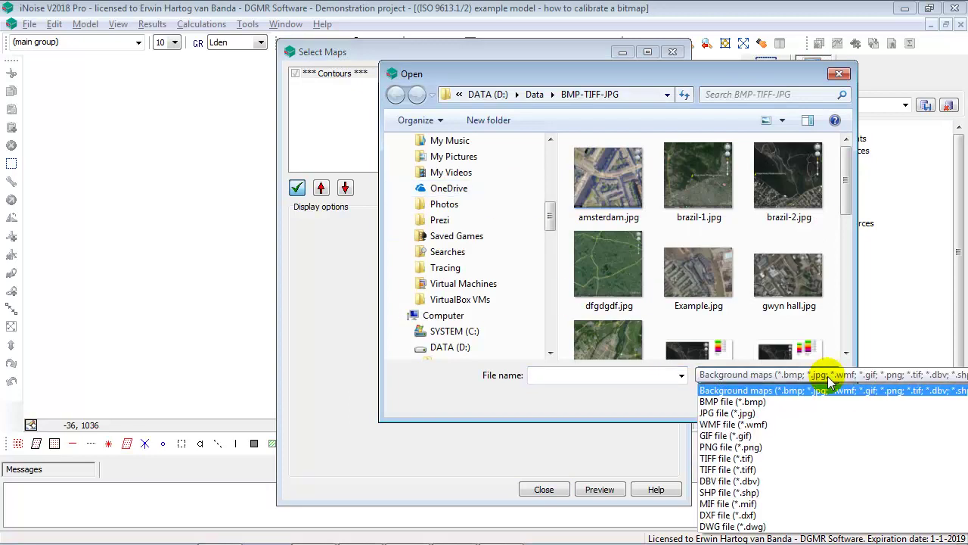
pyautogui.press('Down')
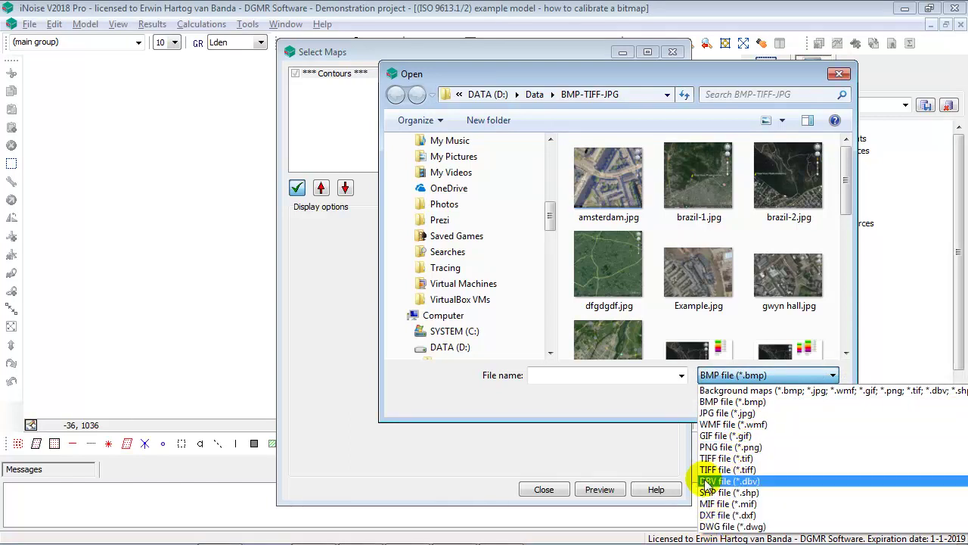
pyautogui.click(711, 390)
pyautogui.click(711, 285)
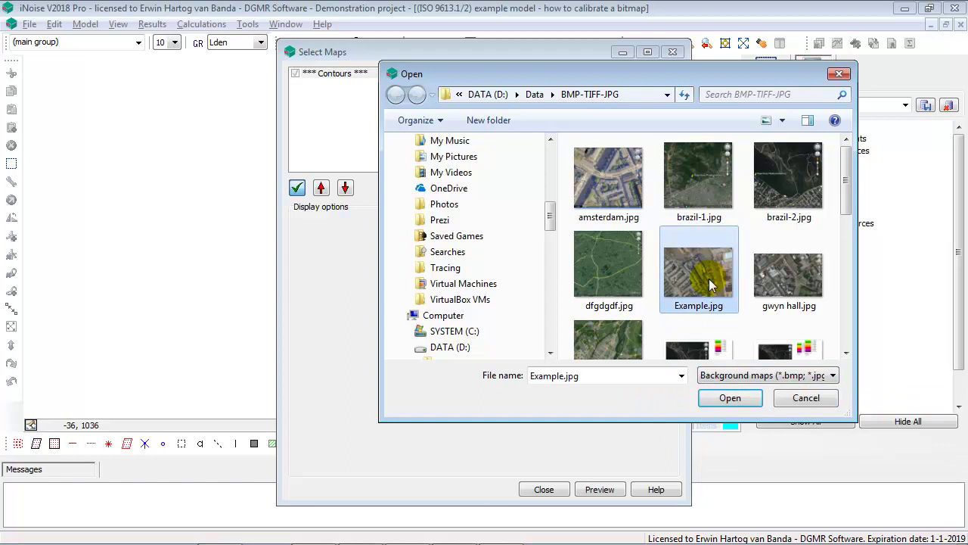
pyautogui.click(734, 399)
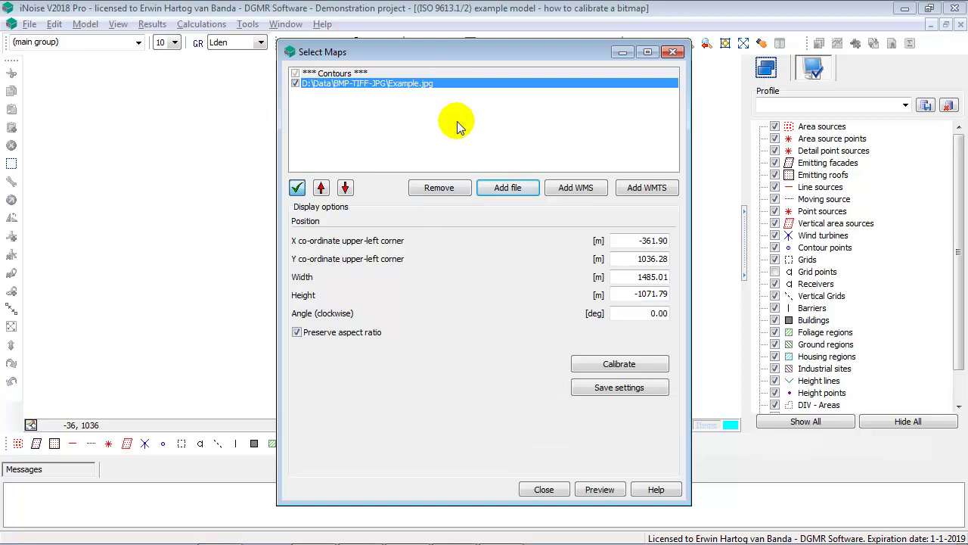
# Step: Show the photo and measure on-map from the upper-left river bend to the lower-right building
pyautogui.click(545, 488)
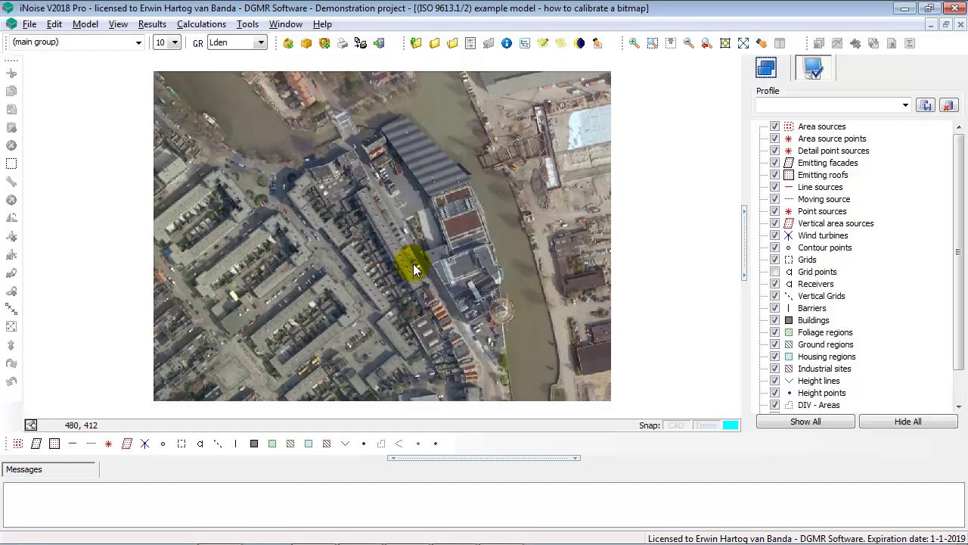
pyautogui.click(118, 25)
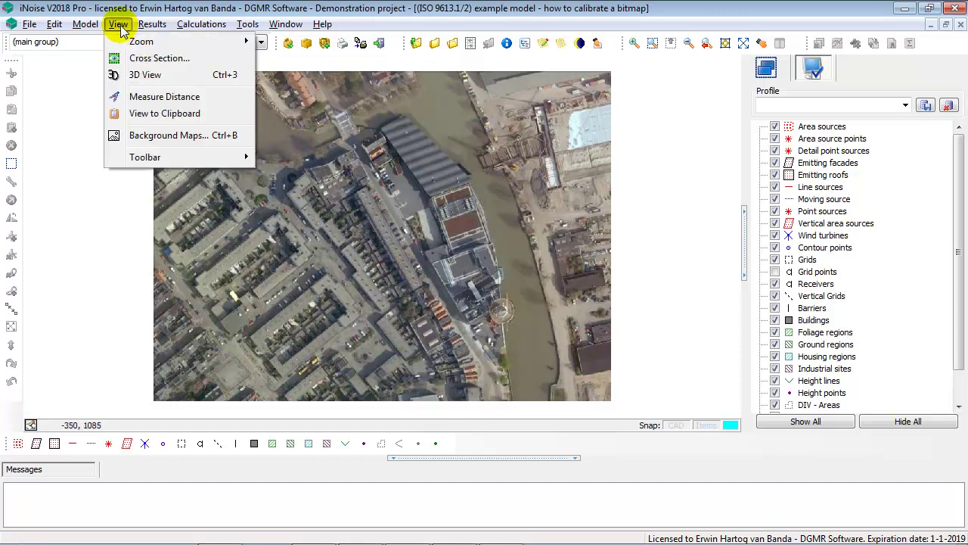
pyautogui.click(154, 99)
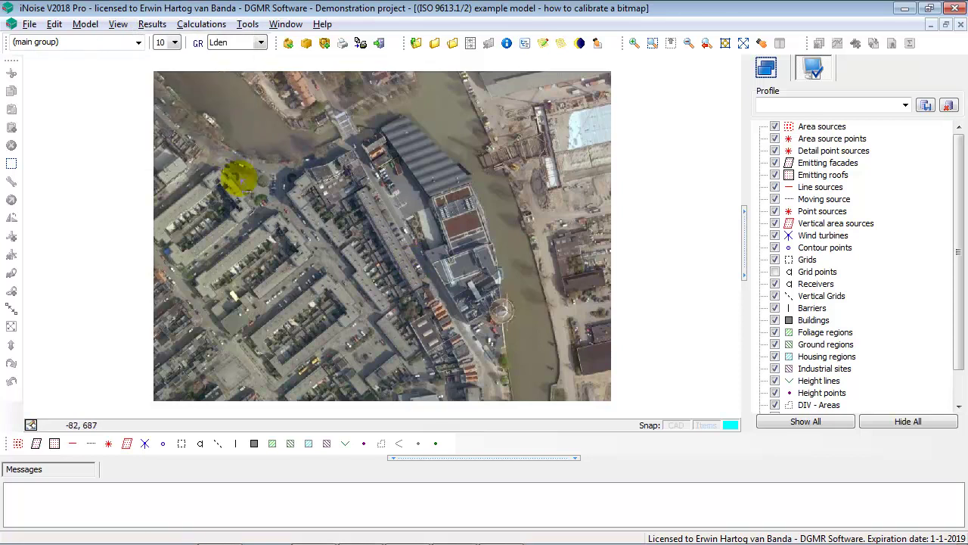
pyautogui.click(208, 119)
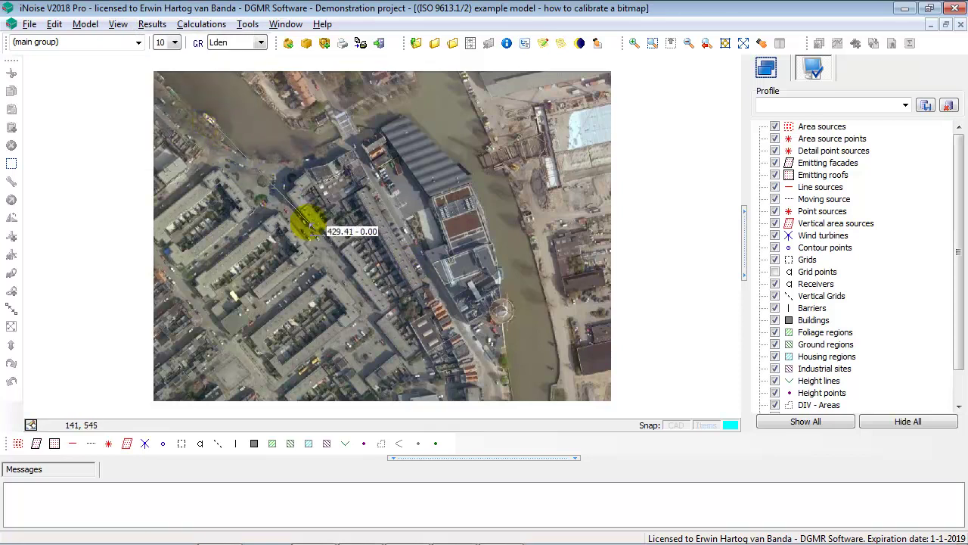
pyautogui.click(579, 353)
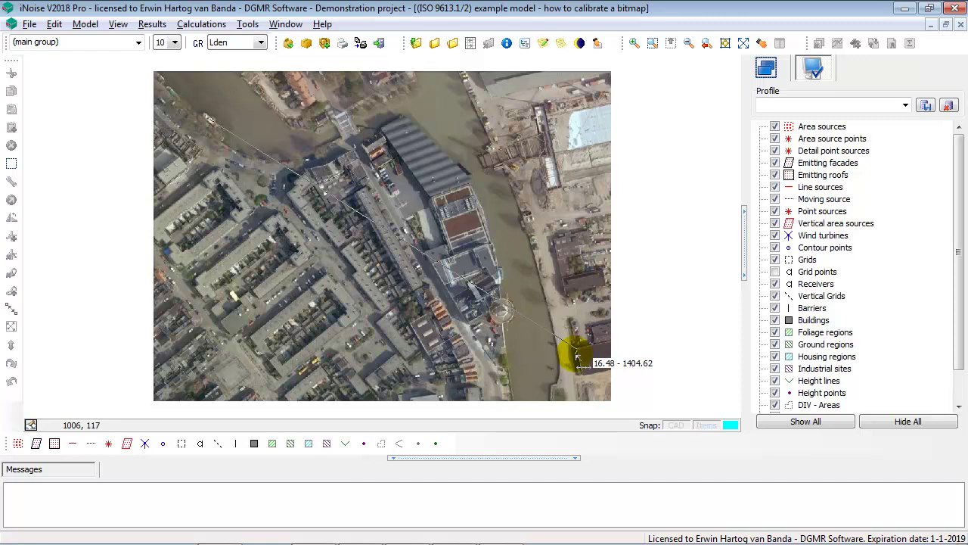
pyautogui.rightClick(576, 353)
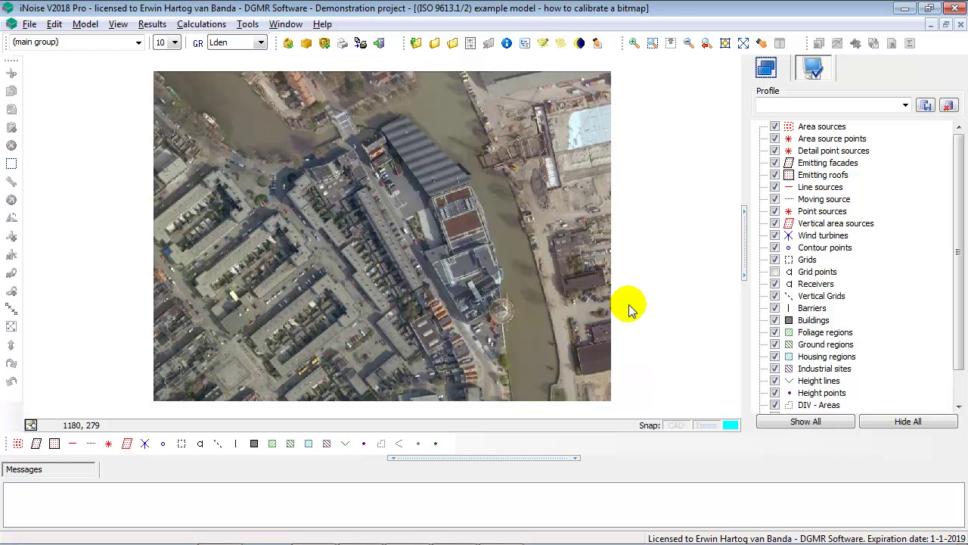
# Step: In Google Earth, rule a path from the river bend to the building: 355.95 meters
pyautogui.hotkey('alt', 'Tab')
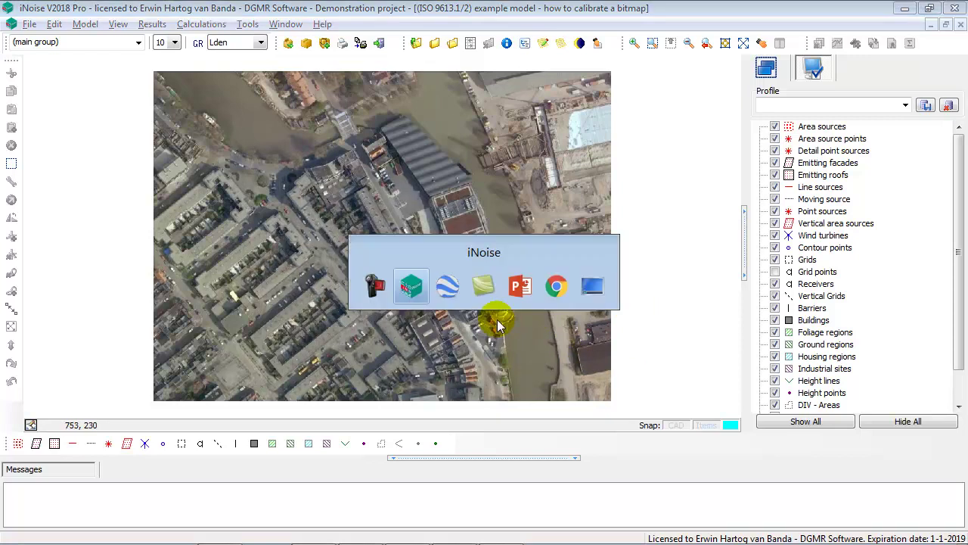
pyautogui.press('Tab')
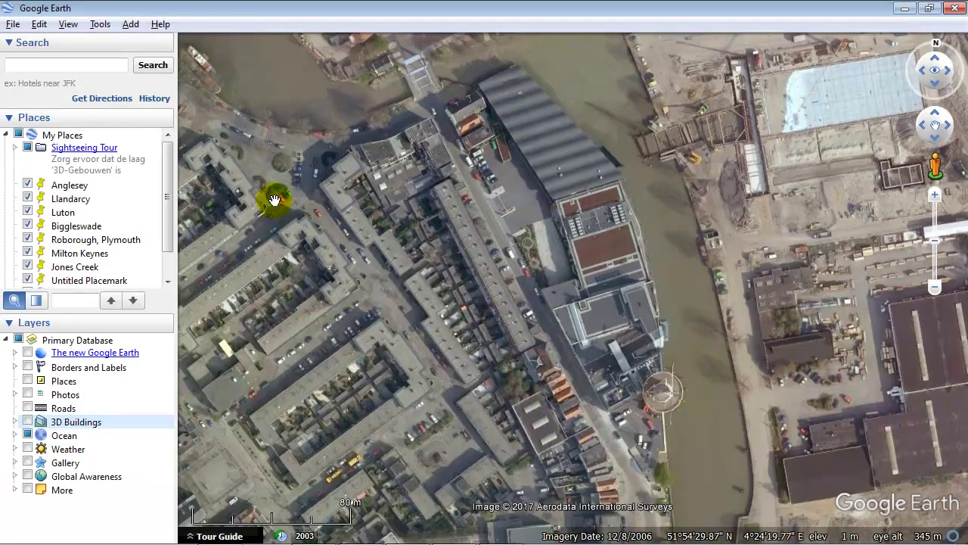
pyautogui.click(99, 25)
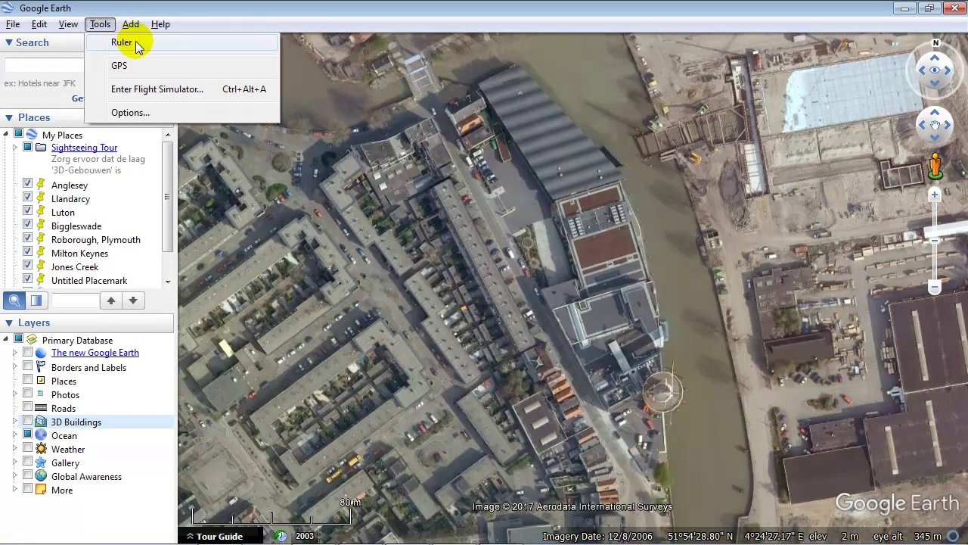
pyautogui.click(121, 42)
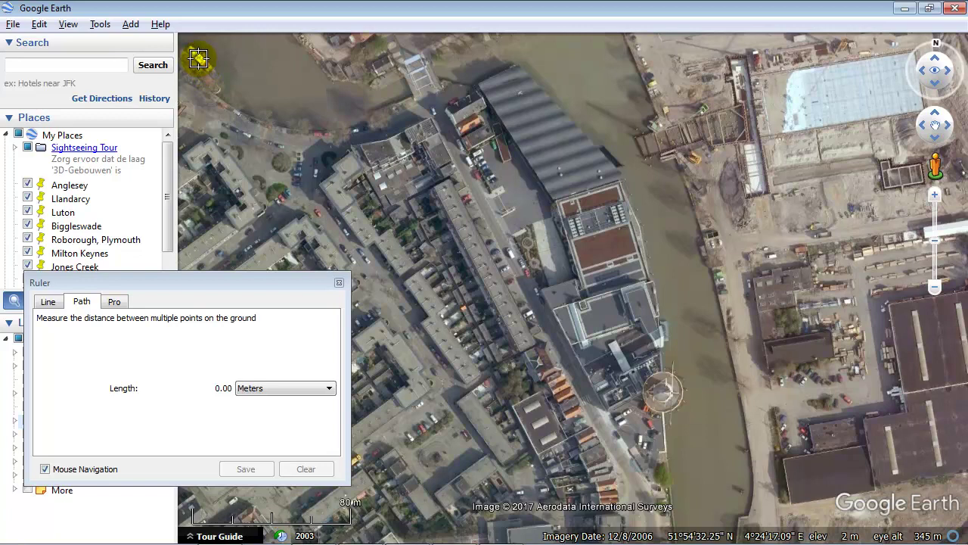
pyautogui.click(198, 58)
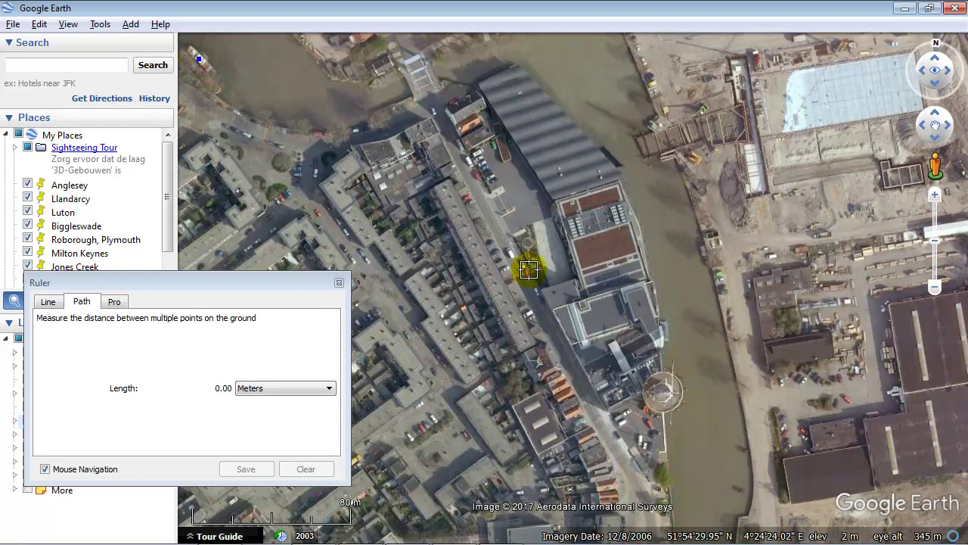
pyautogui.click(783, 458)
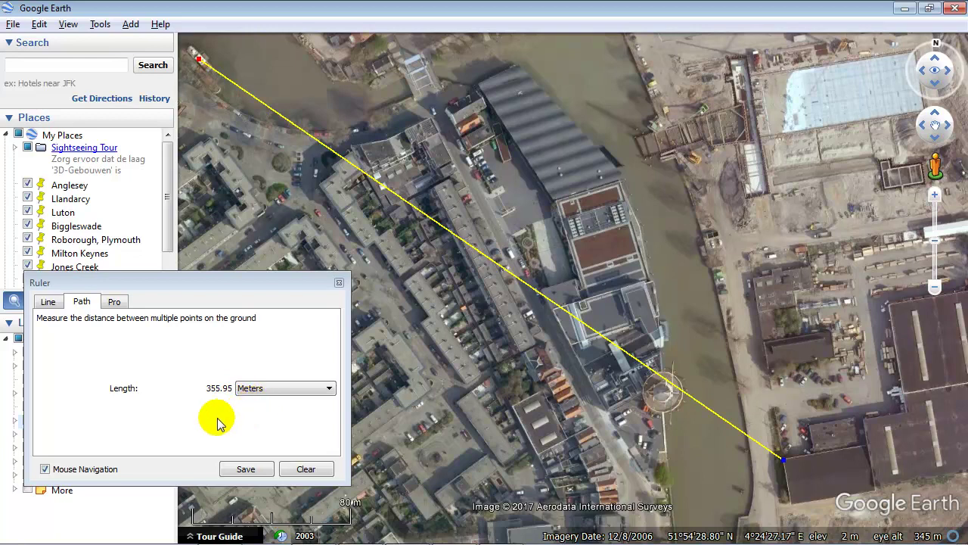
pyautogui.hotkey('alt', 'Tab')
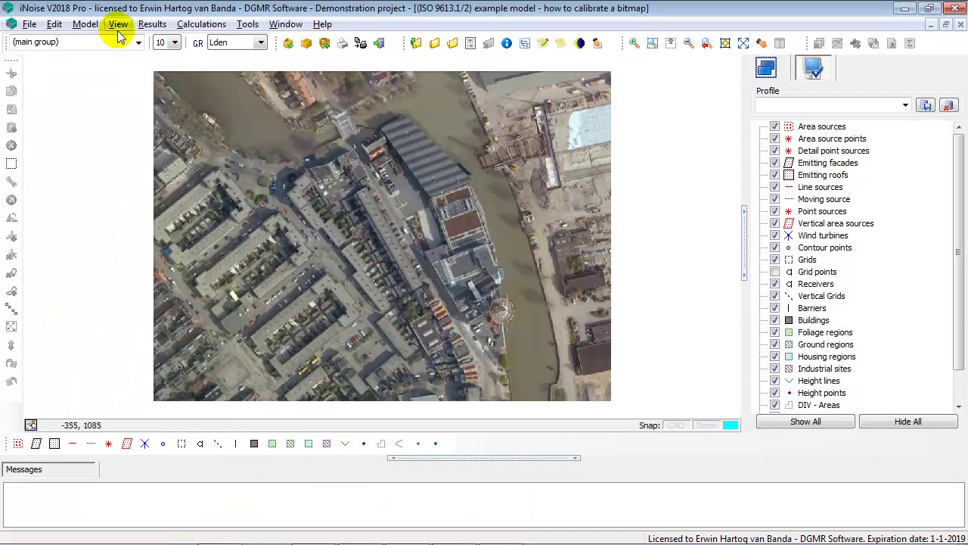
# Step: Start calibrating Example.jpg by picking the river spot and the building corner as reference points
pyautogui.click(118, 24)
pyautogui.click(157, 135)
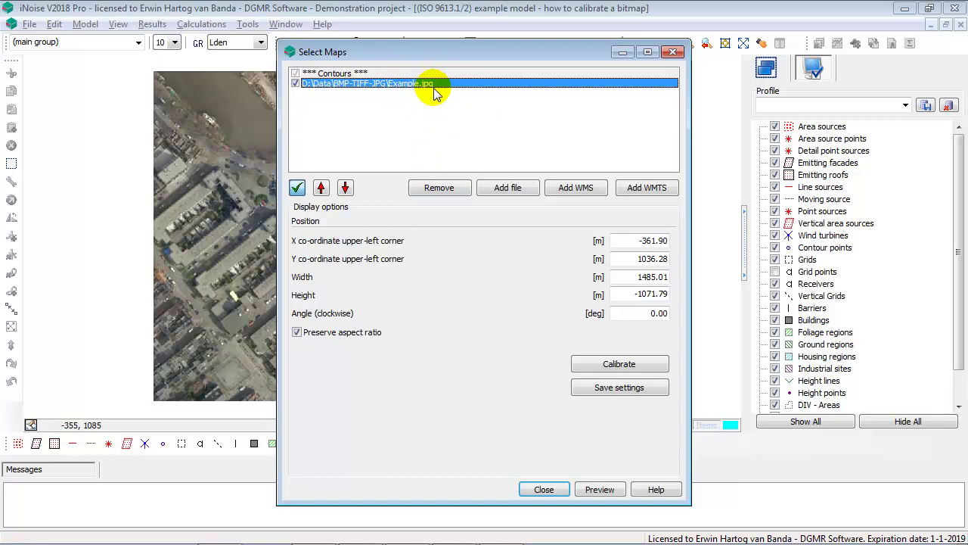
pyautogui.click(639, 364)
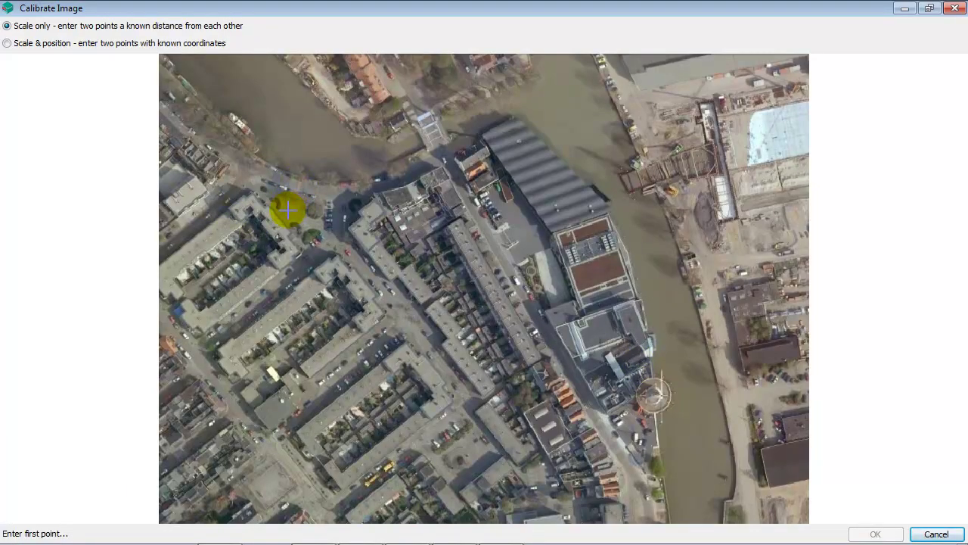
pyautogui.click(239, 123)
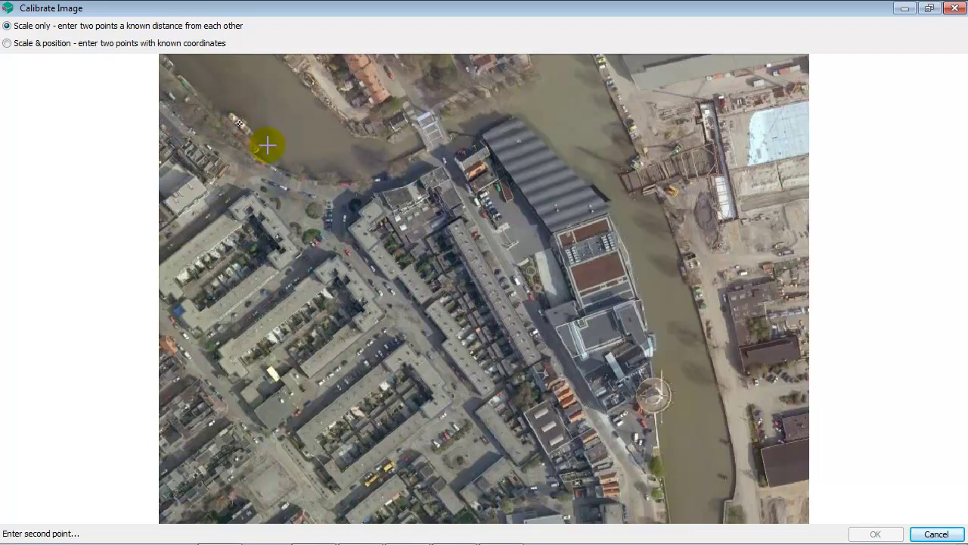
pyautogui.click(758, 449)
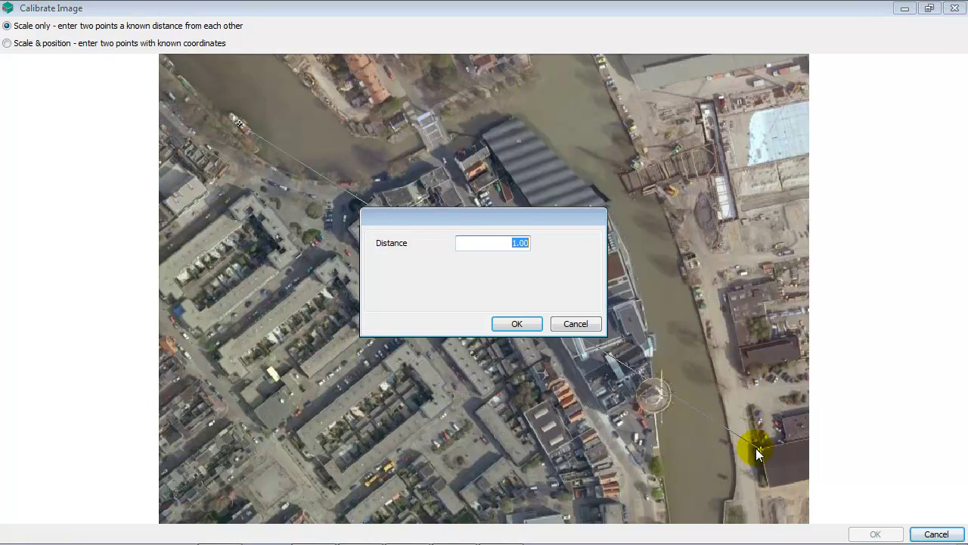
# Step: Enter the Google Earth distance of 355.95 m and apply the calibration
pyautogui.hotkey('alt', 'Tab')
pyautogui.click(460, 277)
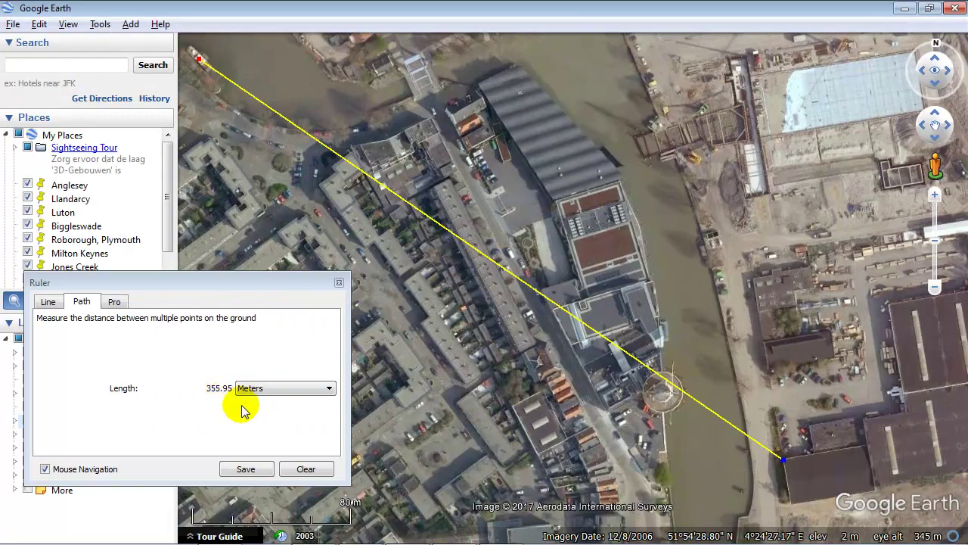
pyautogui.hotkey('alt', 'Tab')
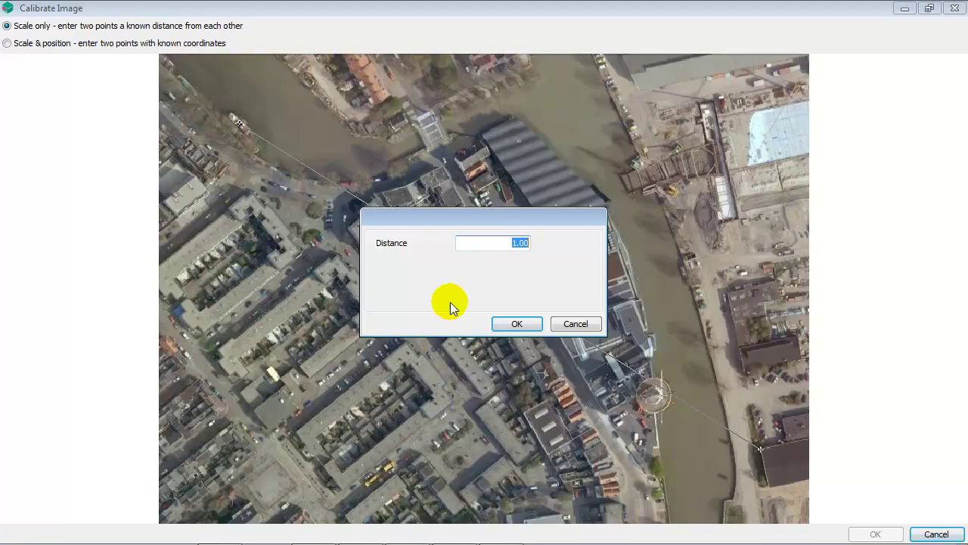
pyautogui.write('355.956')
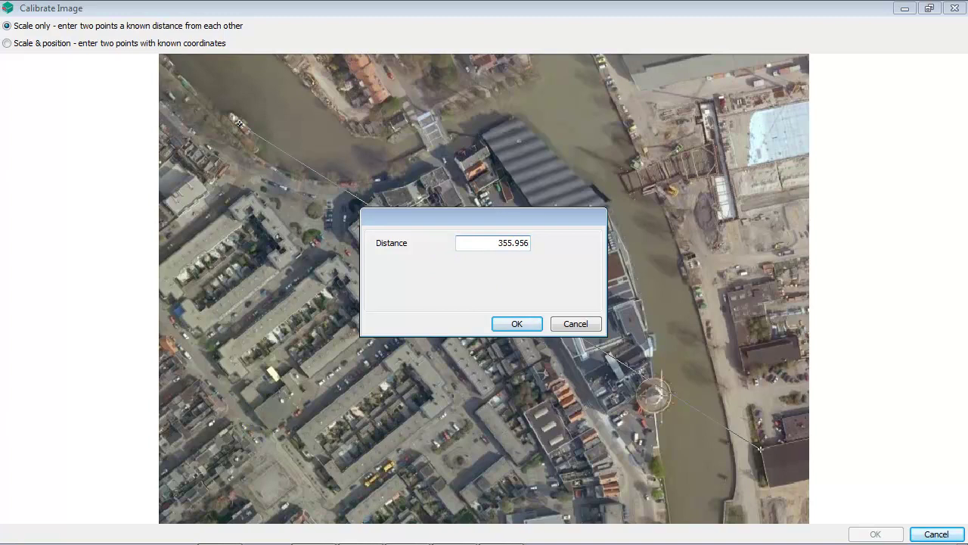
pyautogui.press('BackSpace')
pyautogui.click(522, 323)
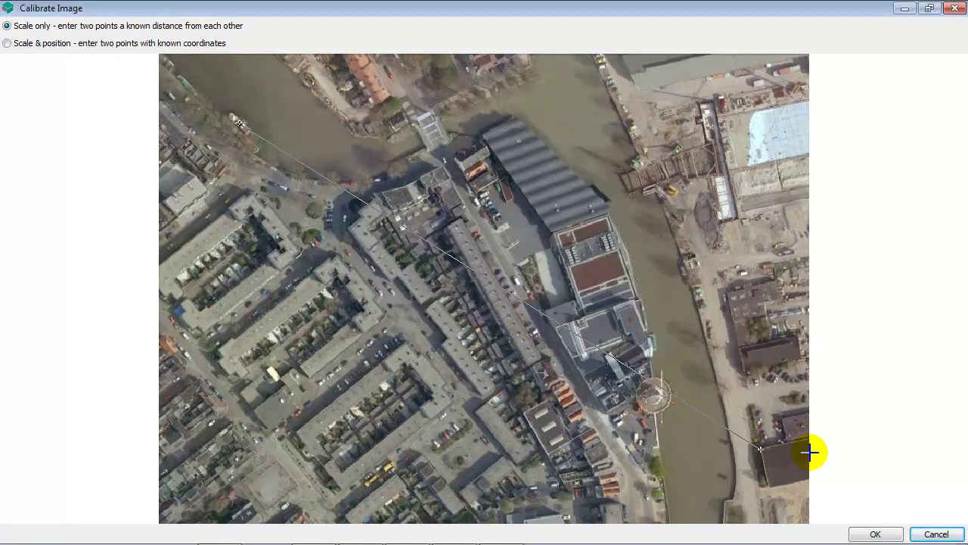
pyautogui.click(876, 534)
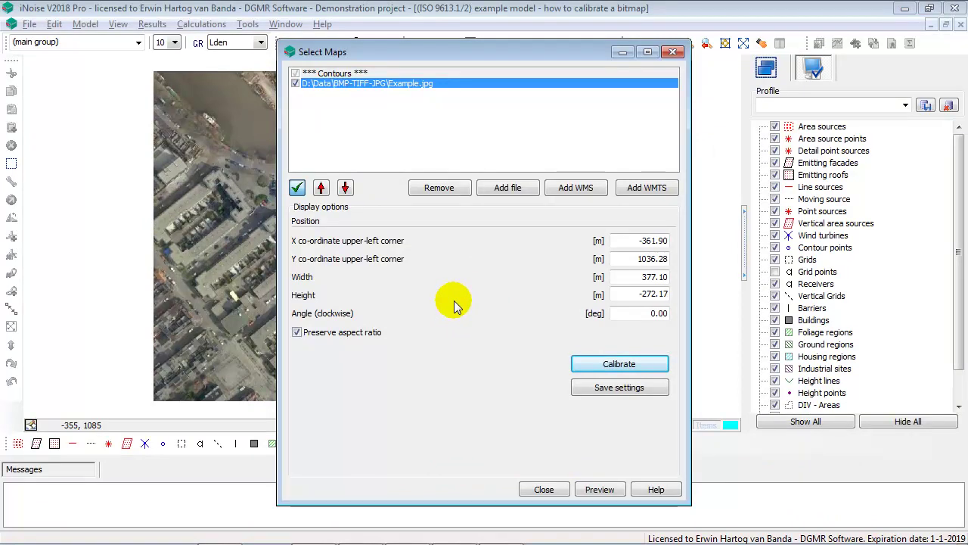
# Step: Re-measure the river-to-building distance on the calibrated map, confirming about 355 m
pyautogui.click(544, 490)
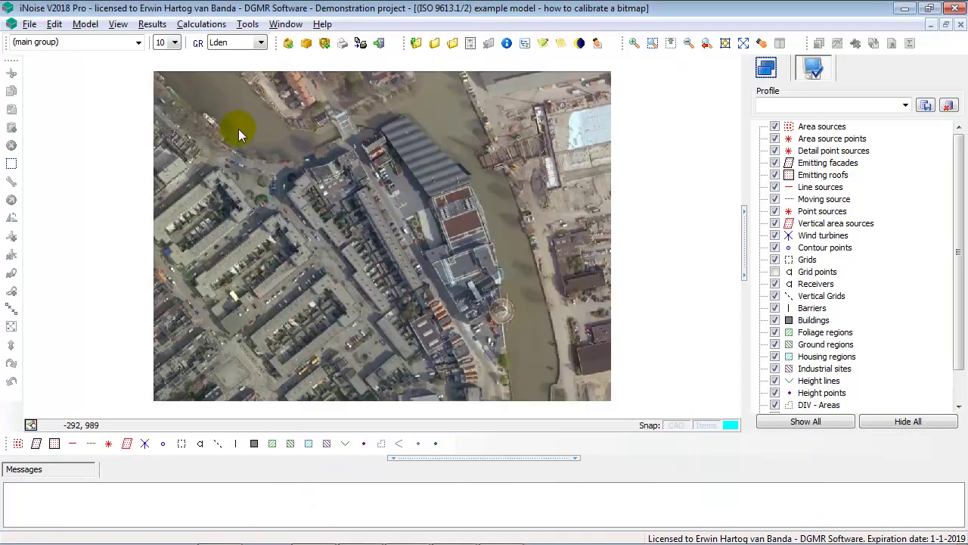
pyautogui.click(118, 23)
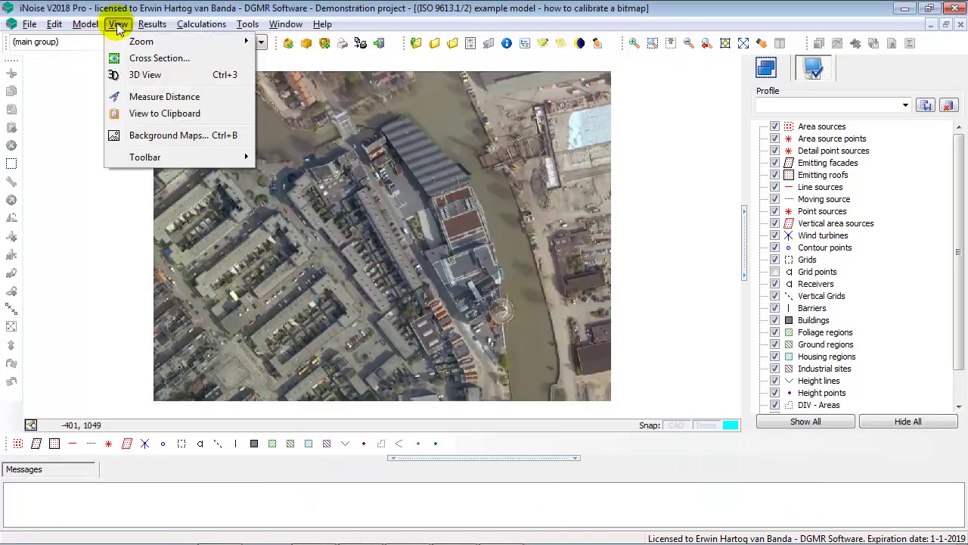
pyautogui.click(146, 95)
pyautogui.click(209, 119)
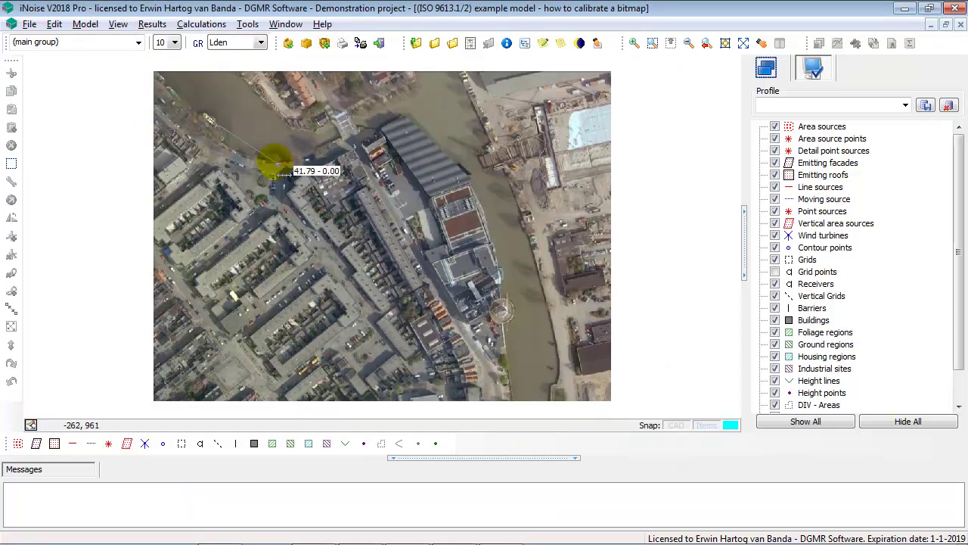
pyautogui.click(578, 349)
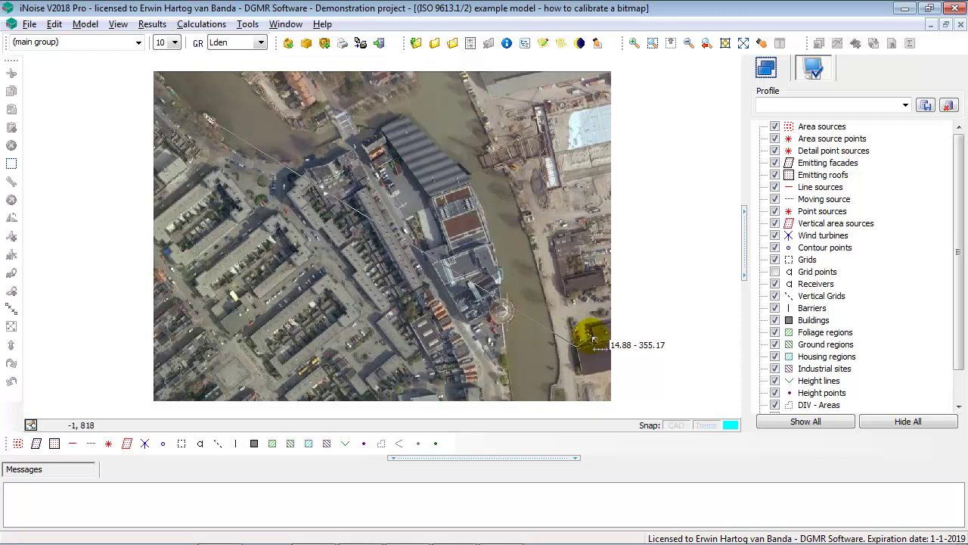
pyautogui.rightClick(594, 339)
# Step: Stop the stray measurement started by extra clicks on the map
pyautogui.click(593, 339)
pyautogui.click(637, 306)
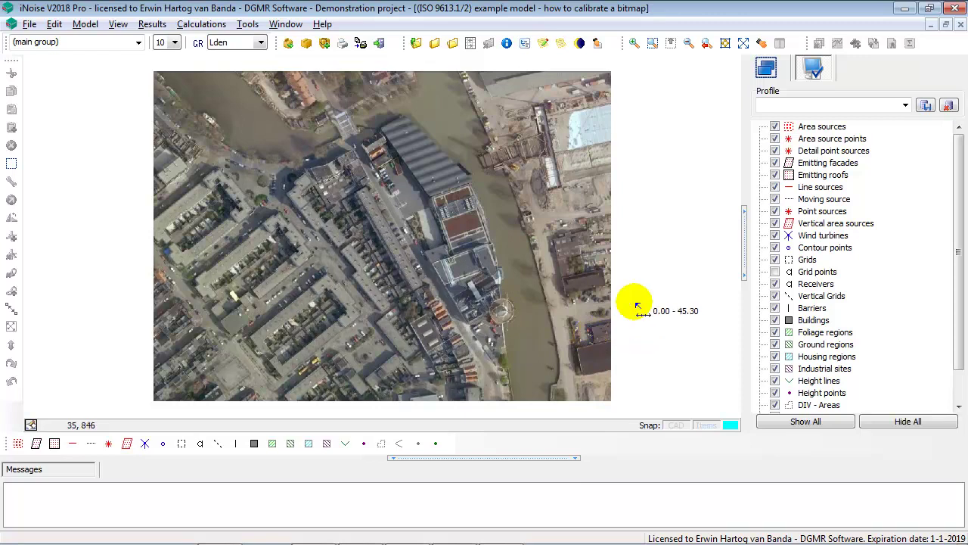
pyautogui.rightClick(638, 306)
pyautogui.click(637, 307)
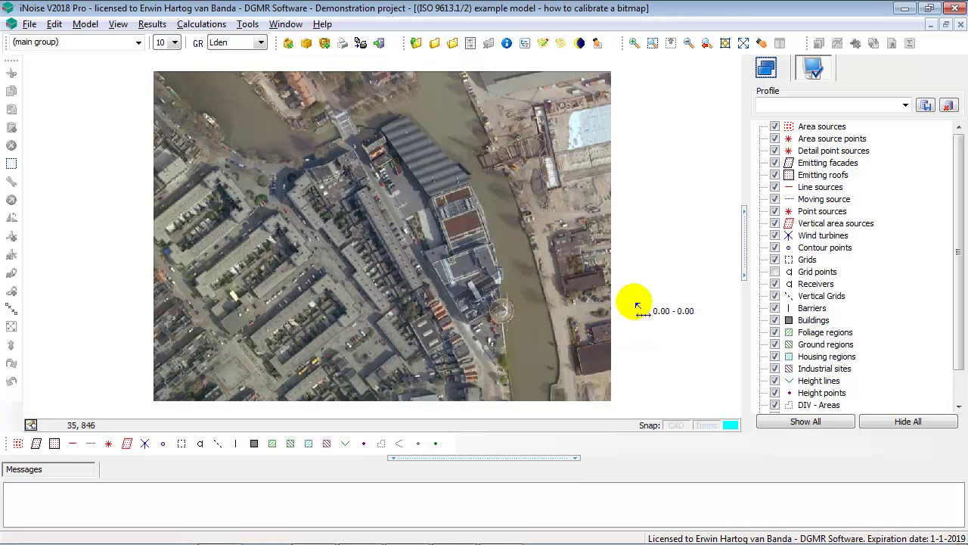
pyautogui.click(120, 24)
# Step: Save the calibrated Example.jpg scaling settings and close the Select Maps dialog
pyautogui.click(179, 136)
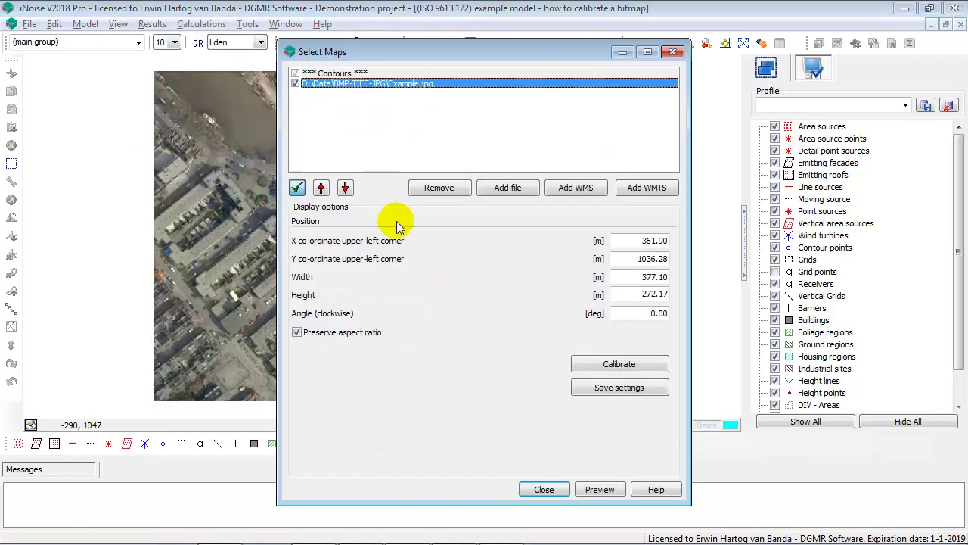
pyautogui.click(615, 392)
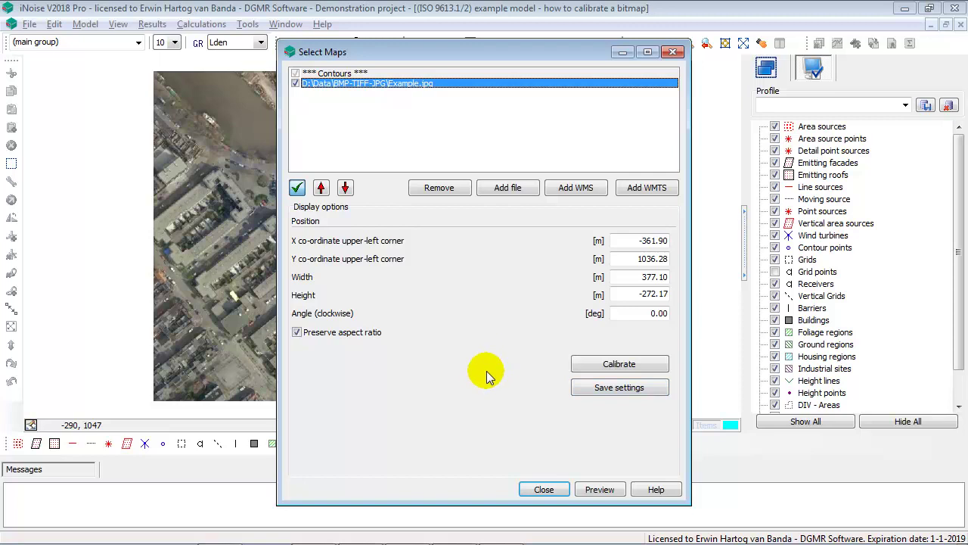
pyautogui.click(630, 387)
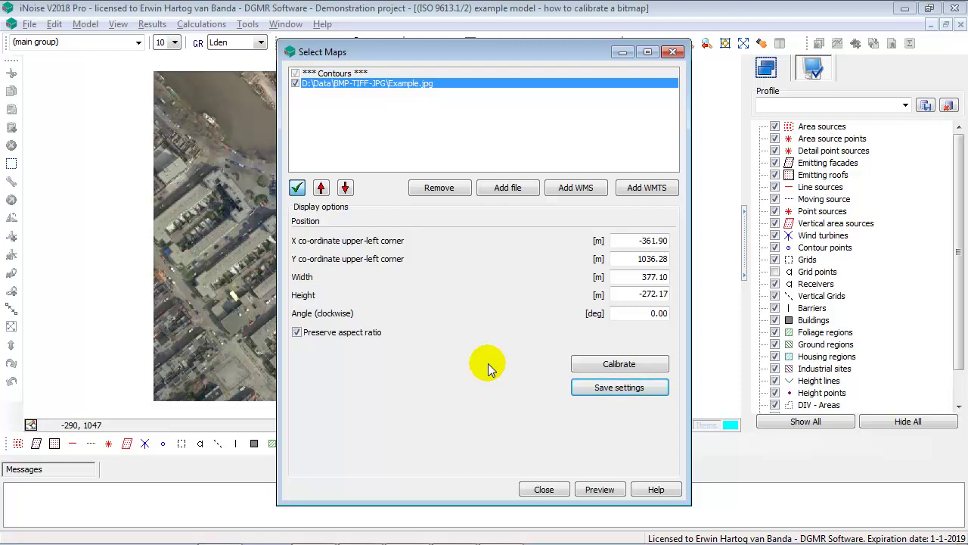
pyautogui.click(546, 490)
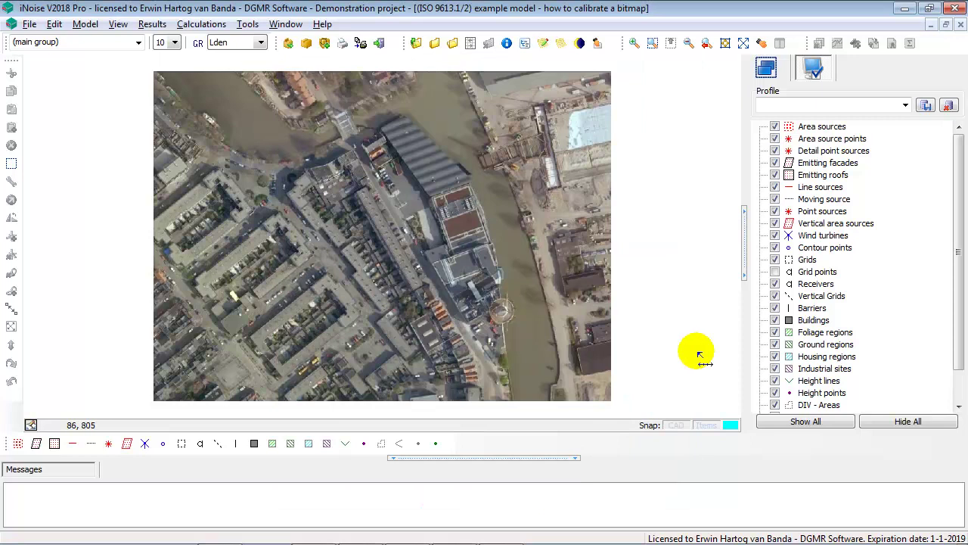